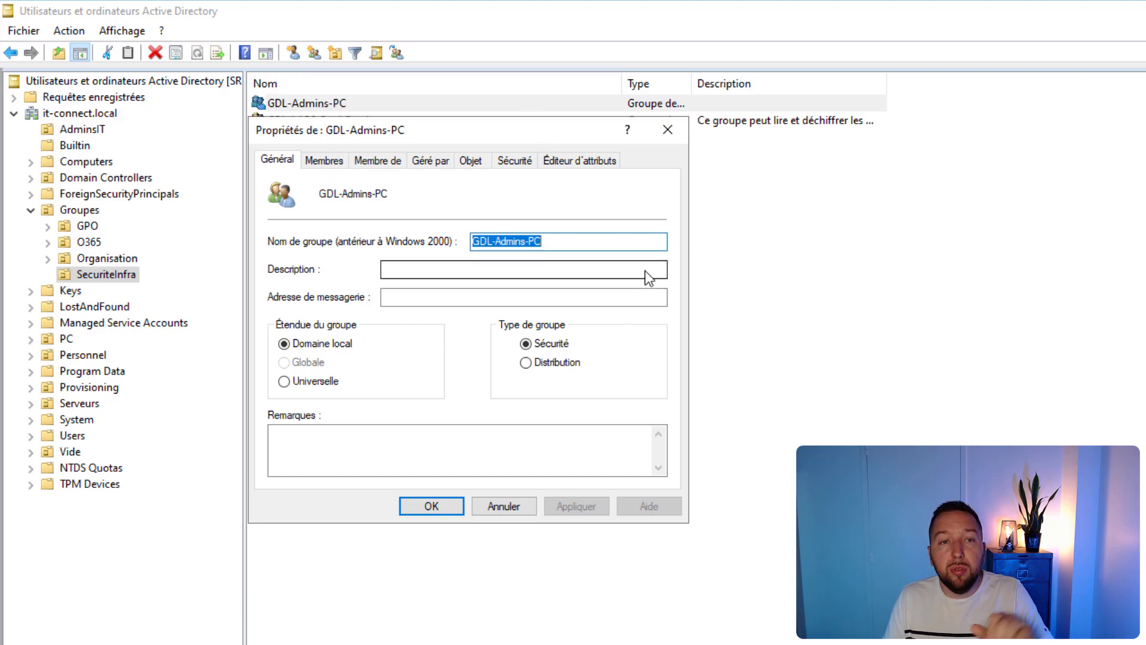
Step: Close the group's properties and, in Group Policy Management, create a GPO named "Sécurité - Ordinateurs - Admins locaux" linked to the PC organizational unit
{"action": "left_click", "coordinate": [667, 130]}
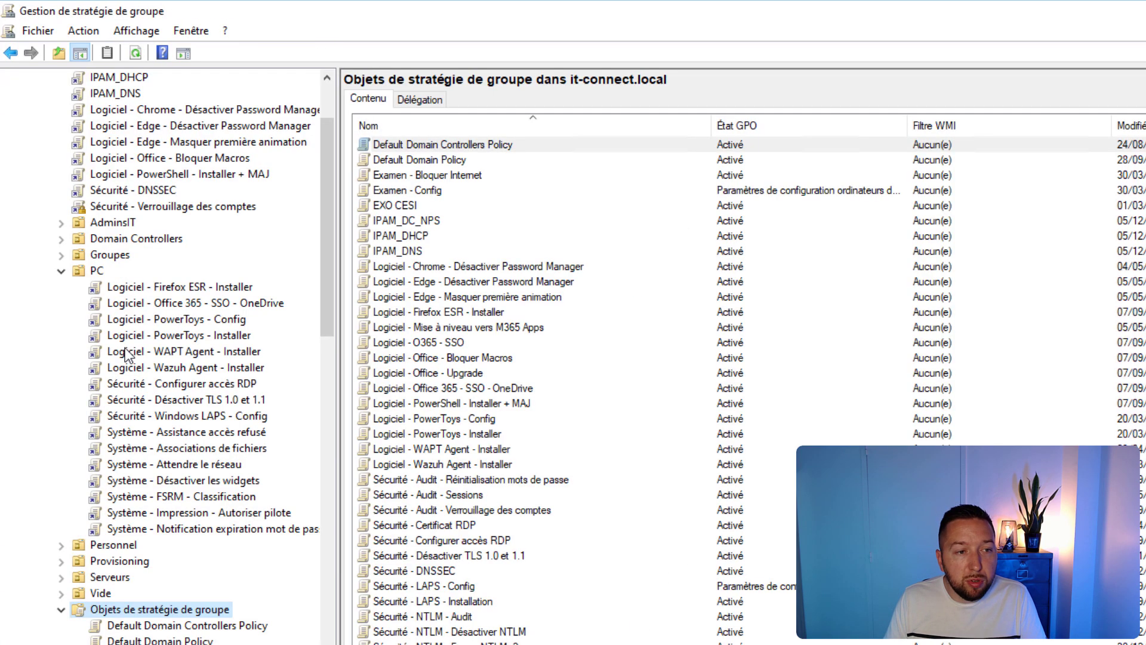
{"action": "scroll", "coordinate": [134, 342], "scroll_direction": "up", "scroll_amount": 2}
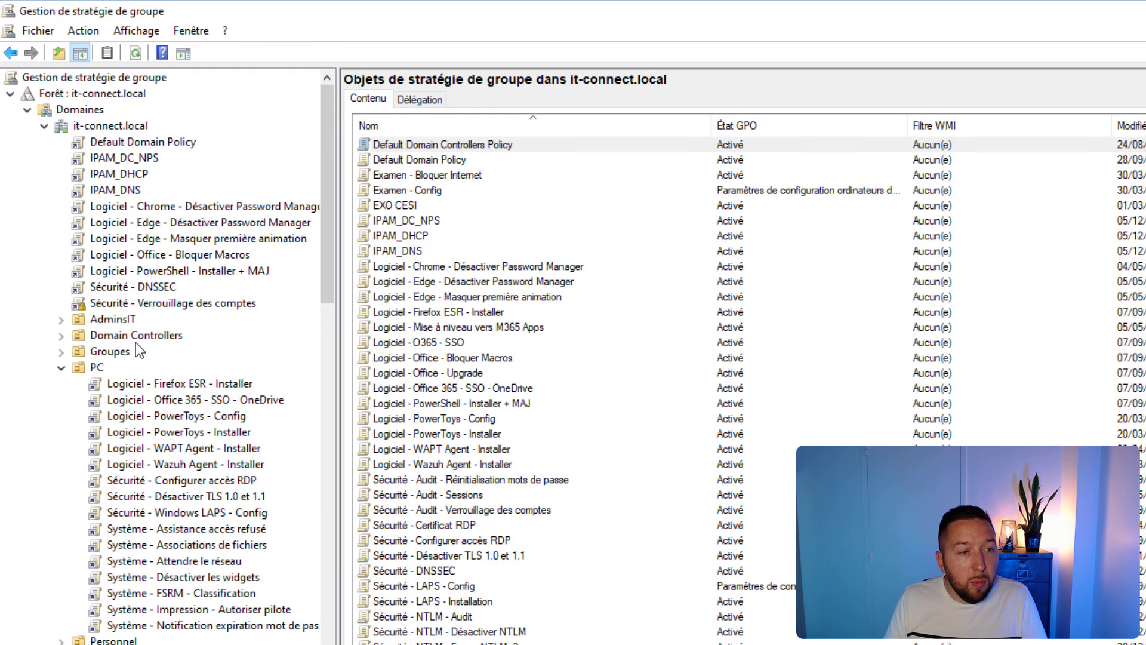
{"action": "left_click", "coordinate": [93, 368]}
{"action": "right_click", "coordinate": [103, 369]}
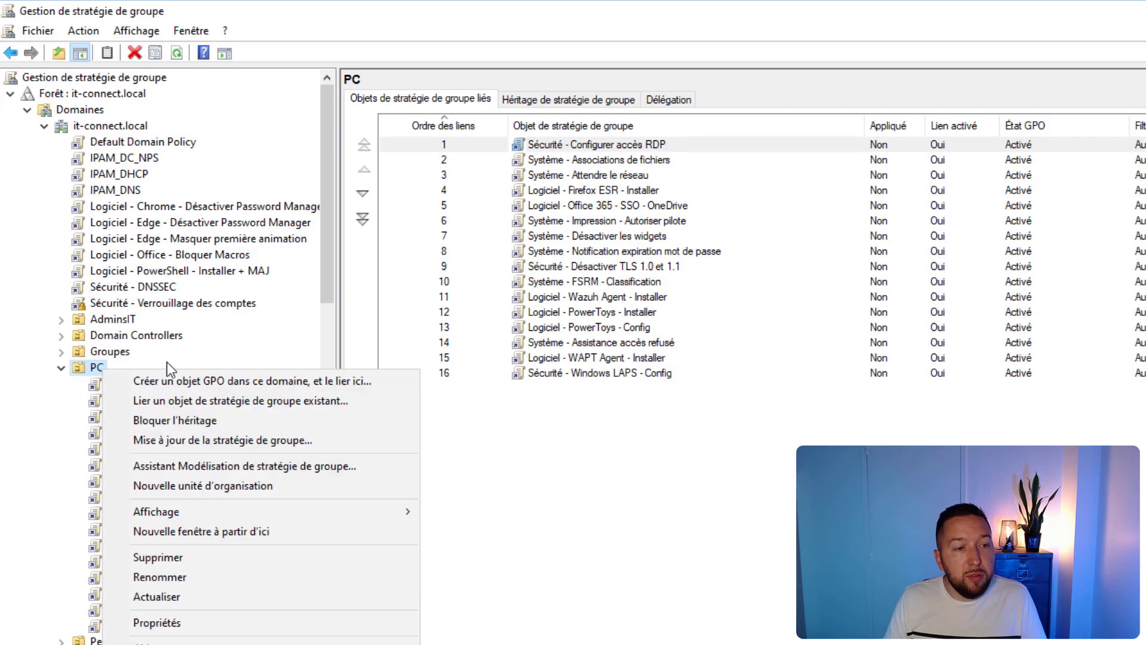
{"action": "left_click", "coordinate": [181, 385]}
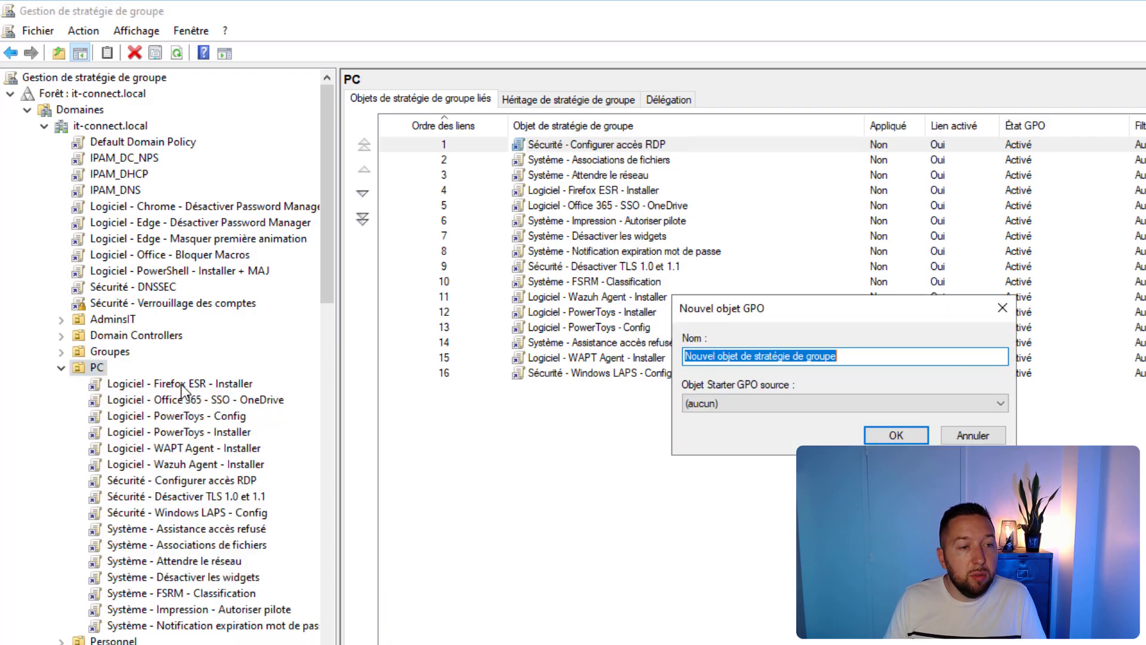
{"action": "left_click_drag", "start_coordinate": [869, 315], "coordinate": [297, 395]}
{"action": "type", "text": "S"}
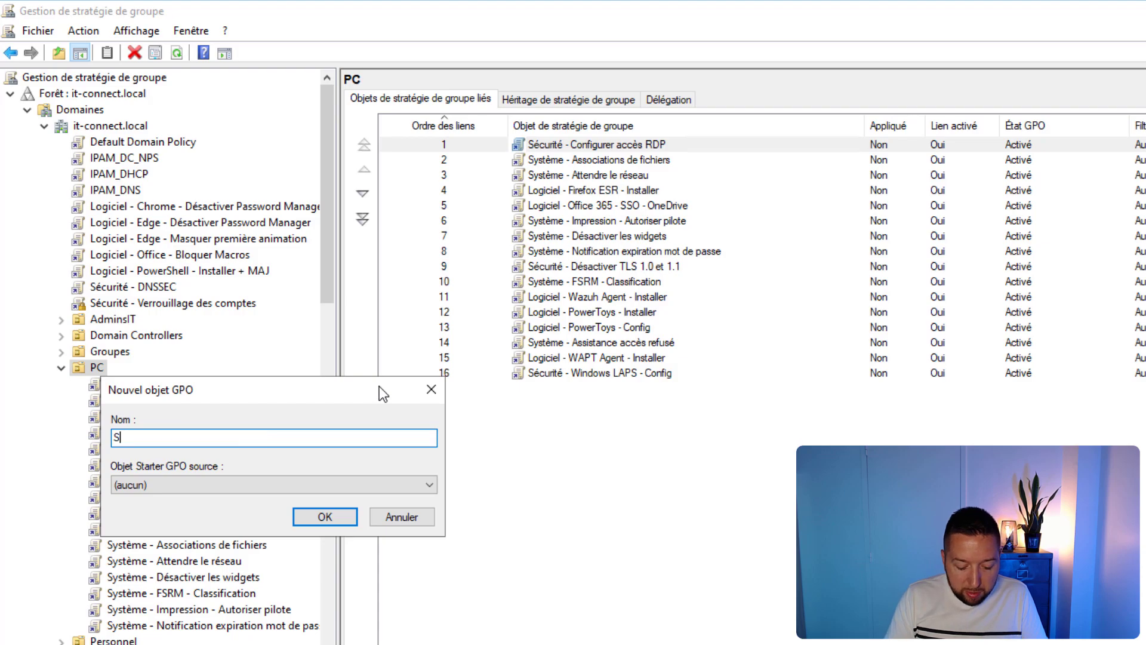
{"action": "type", "text": "écurité - Ordinateurs - Admins locaux"}
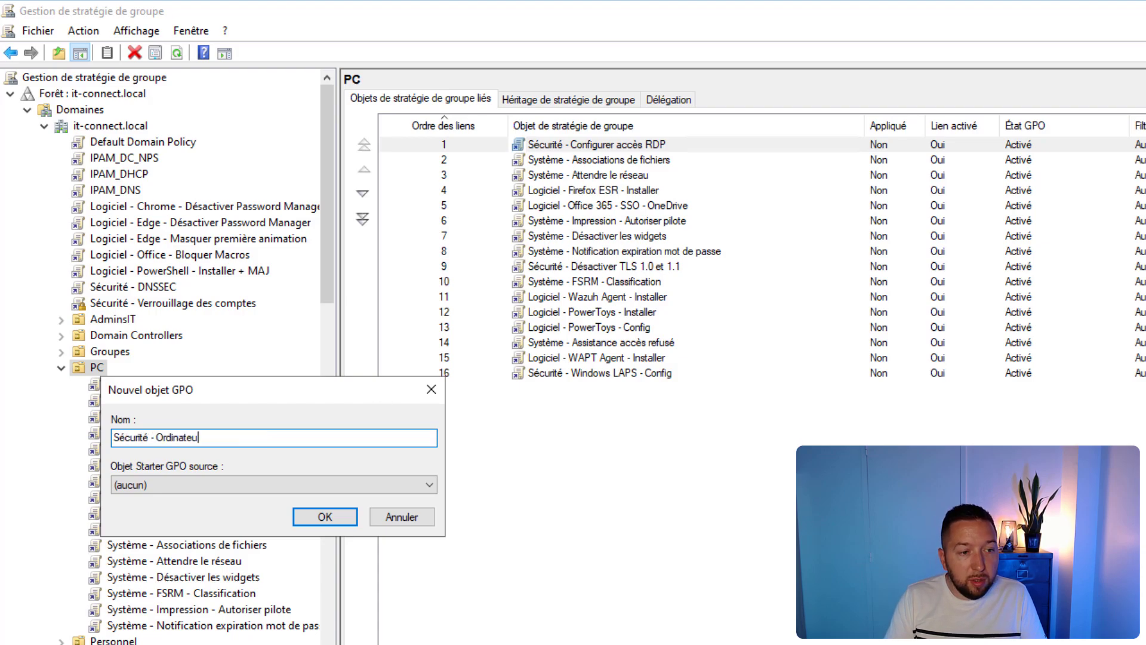
{"action": "left_click", "coordinate": [325, 517]}
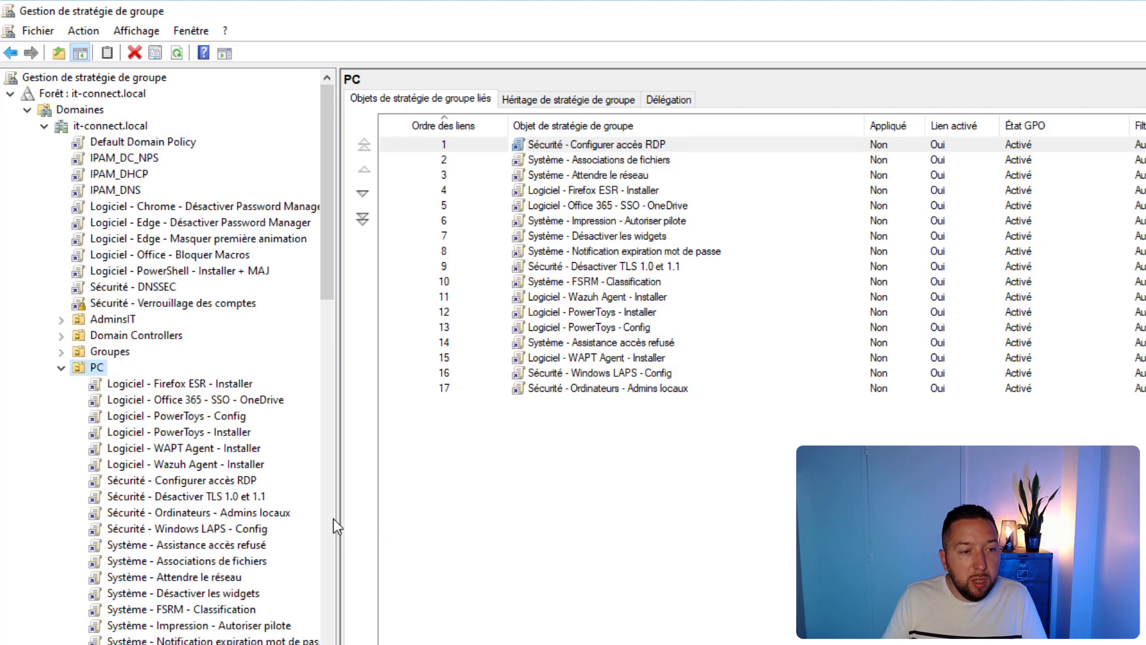
Step: Edit the "Sécurité - Ordinateurs - Admins locaux" GPO and go to Utilisateurs et groupes locaux under the computer configuration preferences
{"action": "right_click", "coordinate": [196, 514]}
{"action": "left_click", "coordinate": [266, 526]}
{"action": "double_click", "coordinate": [285, 90]}
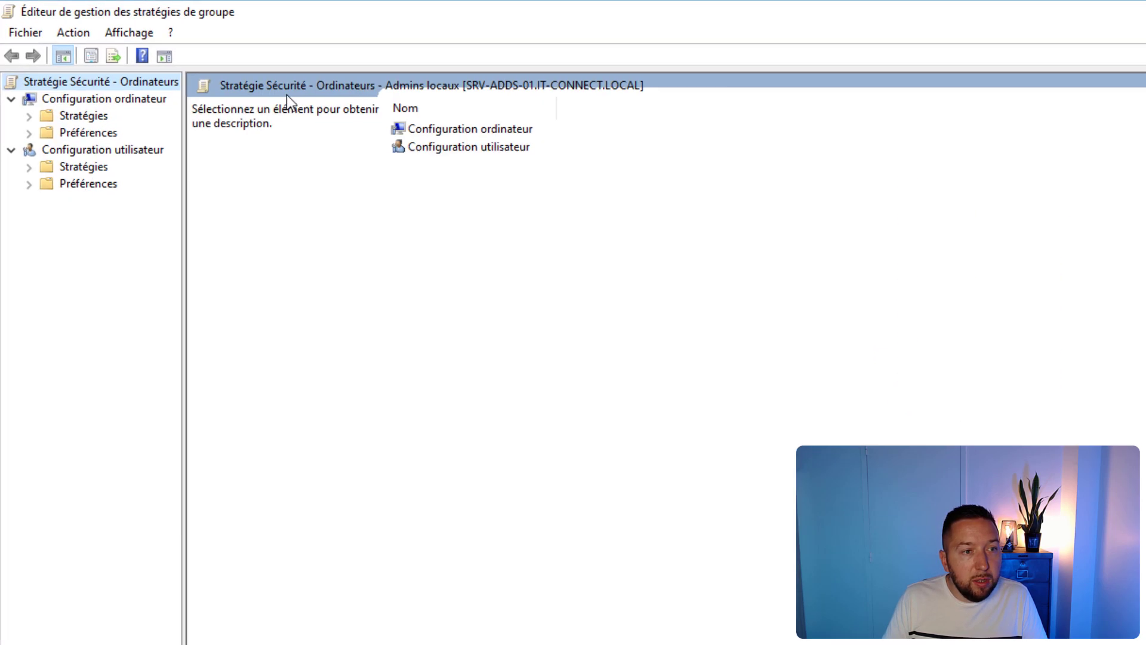
{"action": "left_click", "coordinate": [34, 151]}
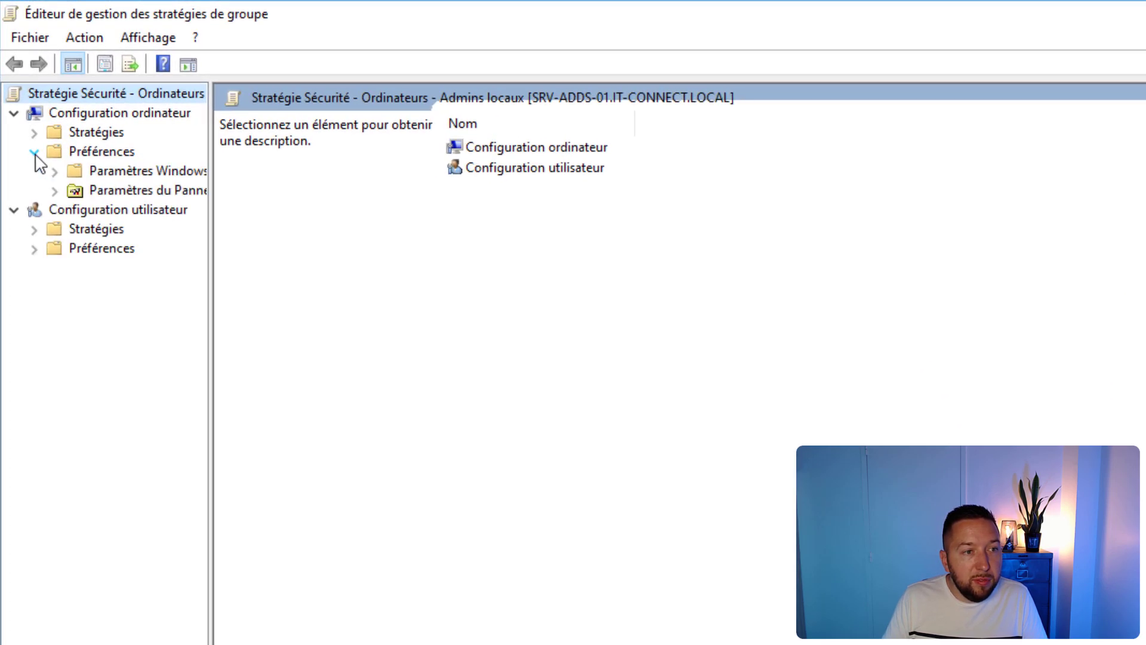
{"action": "left_click", "coordinate": [54, 190]}
{"action": "left_click_drag", "start_coordinate": [209, 236], "coordinate": [355, 288]}
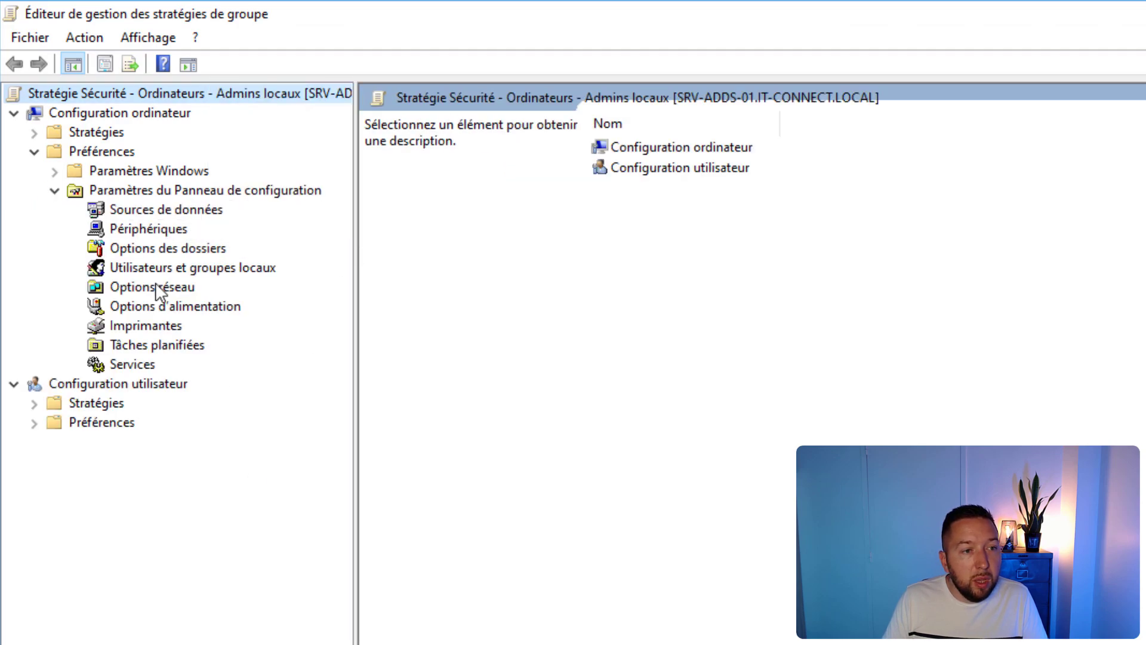
{"action": "left_click", "coordinate": [209, 272]}
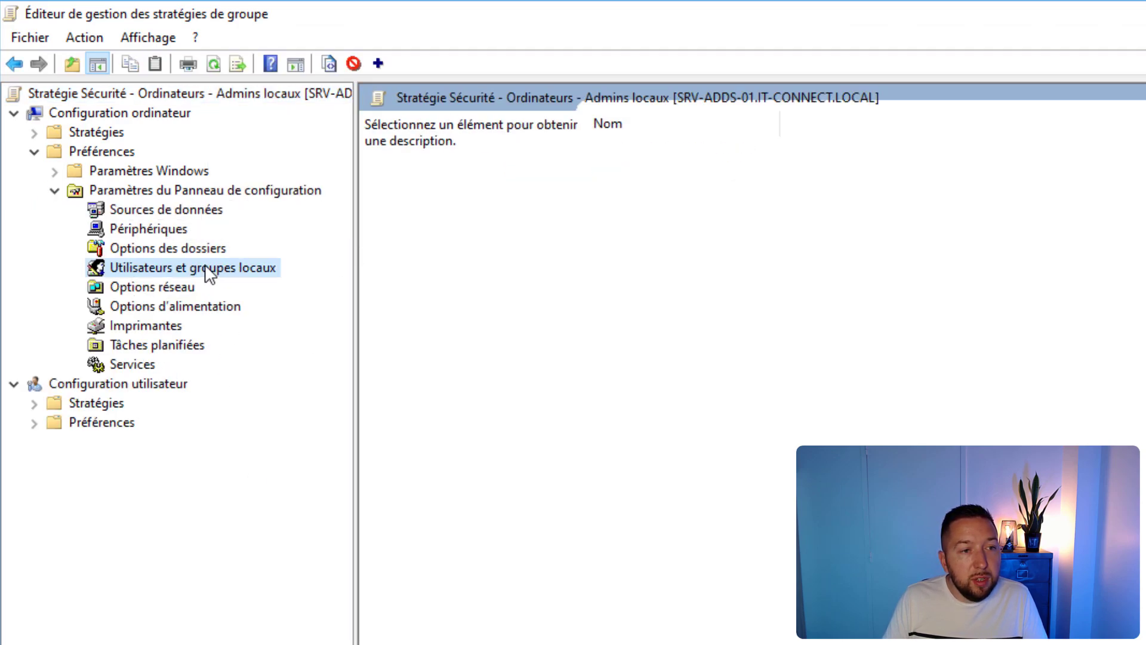
Step: Create a new local group preference item targeting the group Administrateurs, leaving the rename and description fields empty
{"action": "right_click", "coordinate": [615, 209]}
{"action": "mouse_move", "coordinate": [674, 221]}
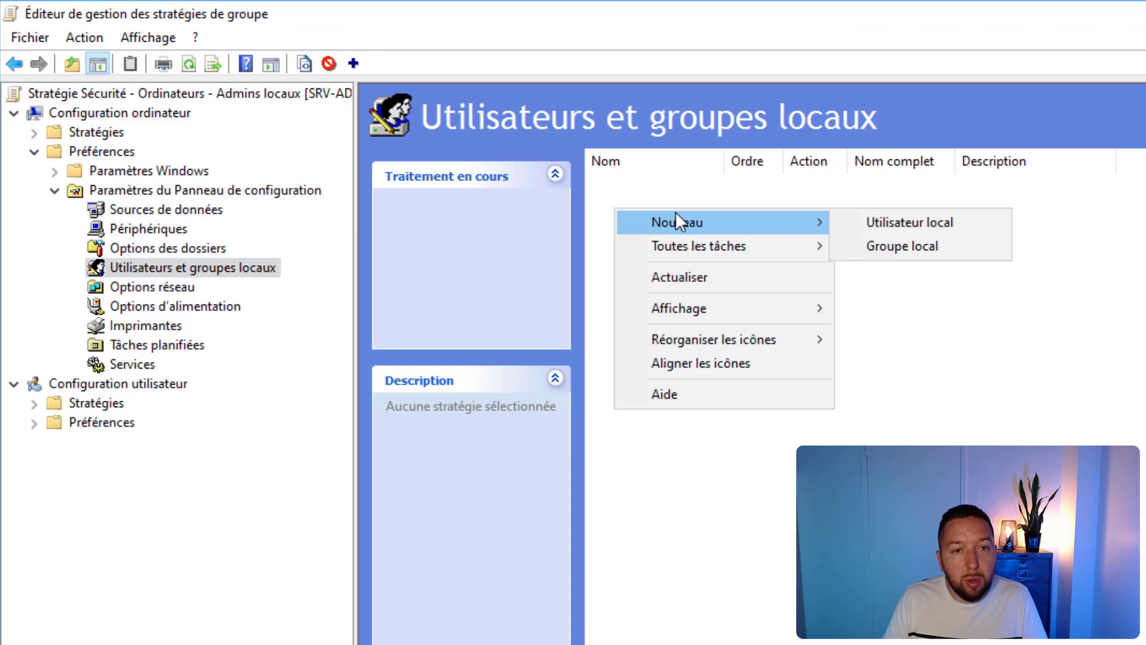
{"action": "left_click", "coordinate": [853, 246]}
{"action": "left_click_drag", "start_coordinate": [904, 242], "coordinate": [512, 262]}
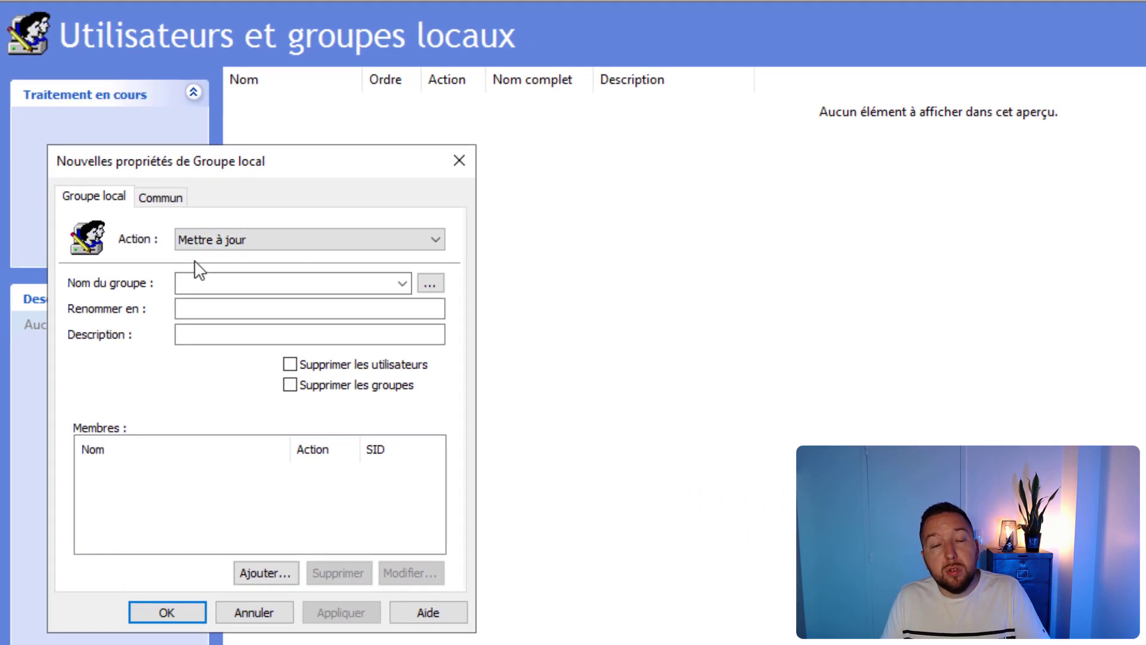
{"action": "left_click", "coordinate": [202, 283]}
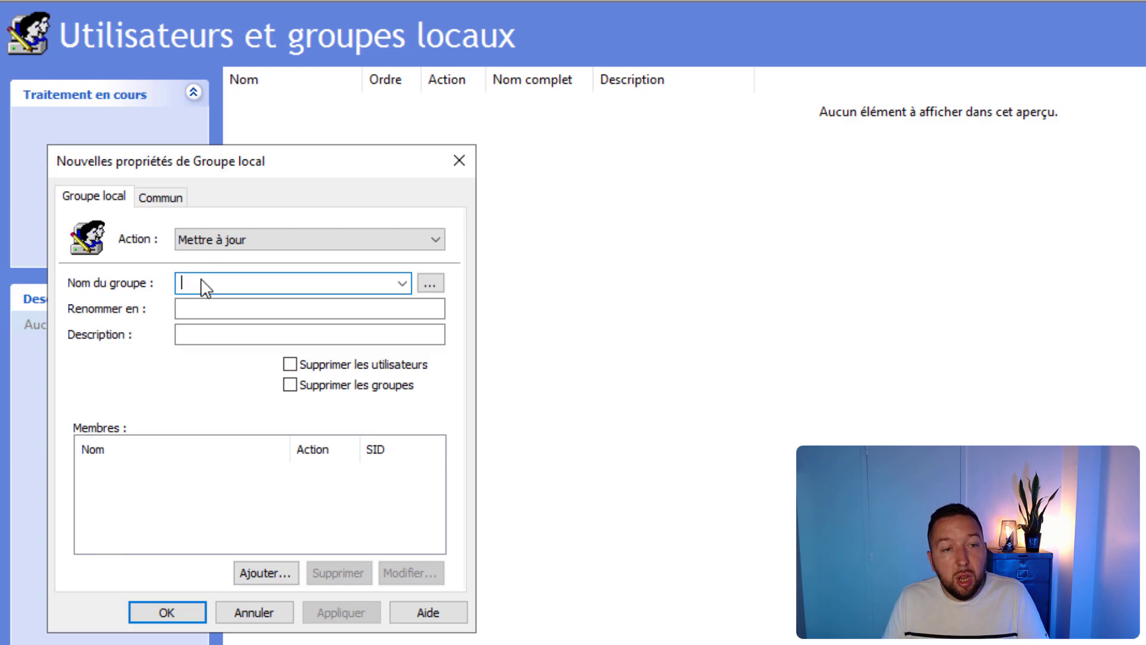
{"action": "type", "text": "Administrateurs"}
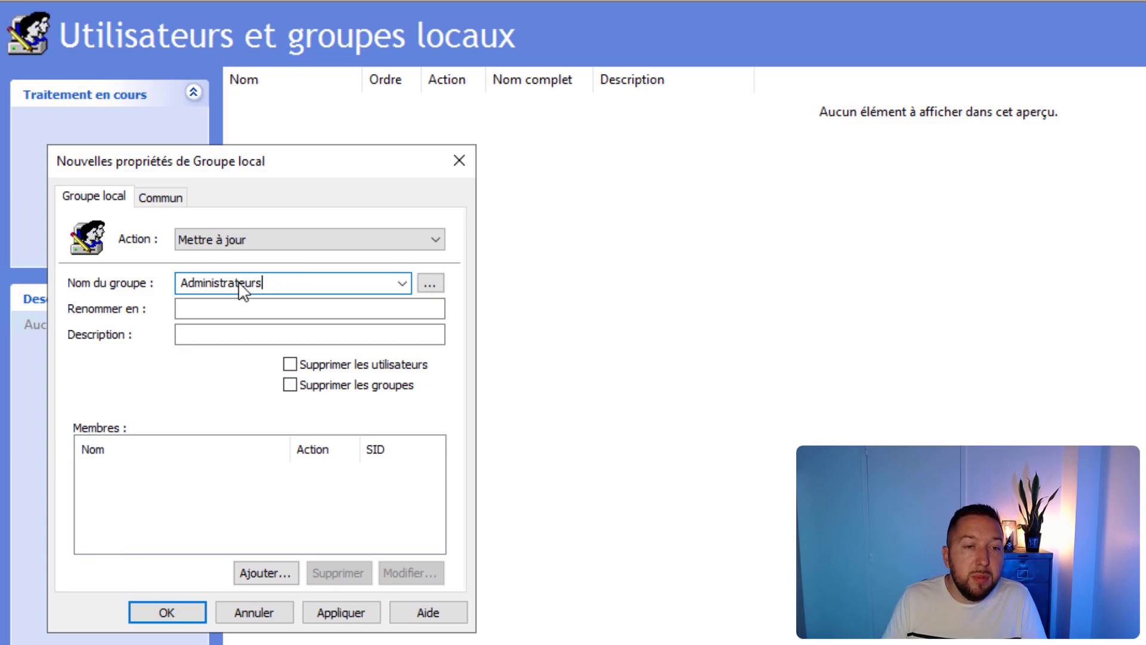
{"action": "left_click_drag", "start_coordinate": [239, 283], "coordinate": [249, 283]}
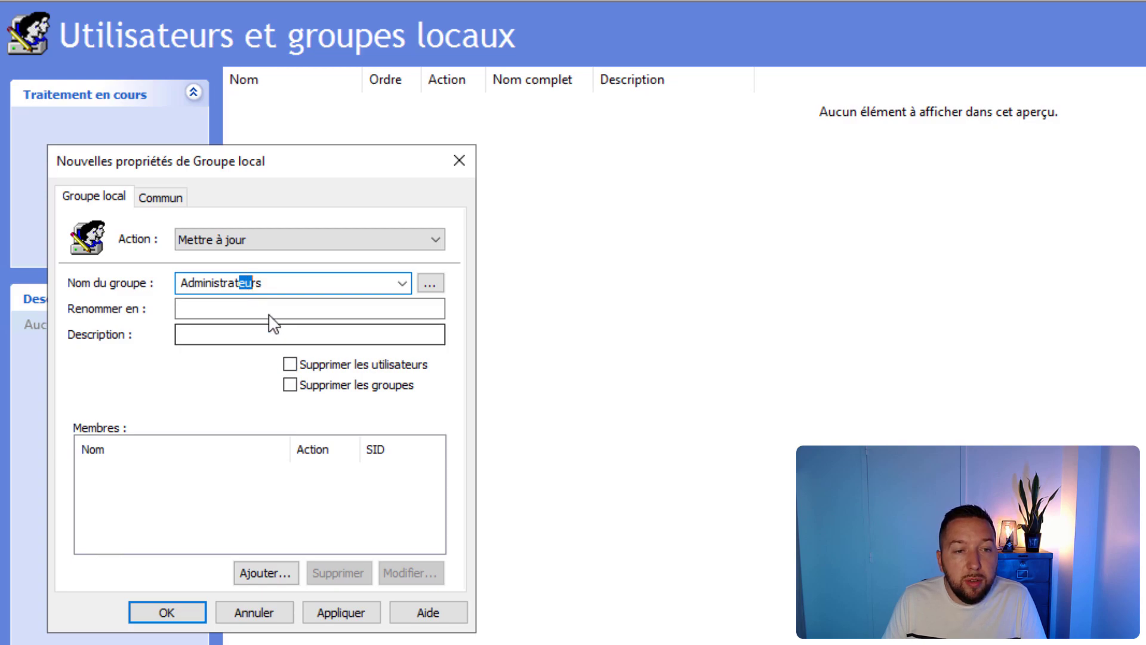
{"action": "left_click", "coordinate": [268, 310]}
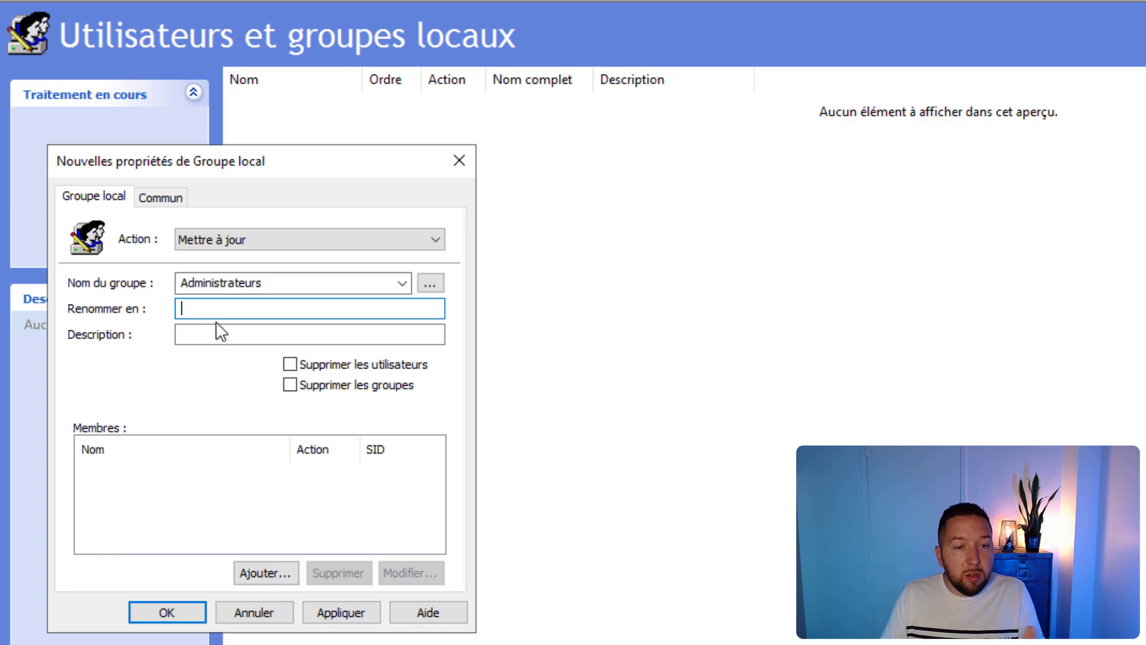
{"action": "left_click", "coordinate": [230, 335]}
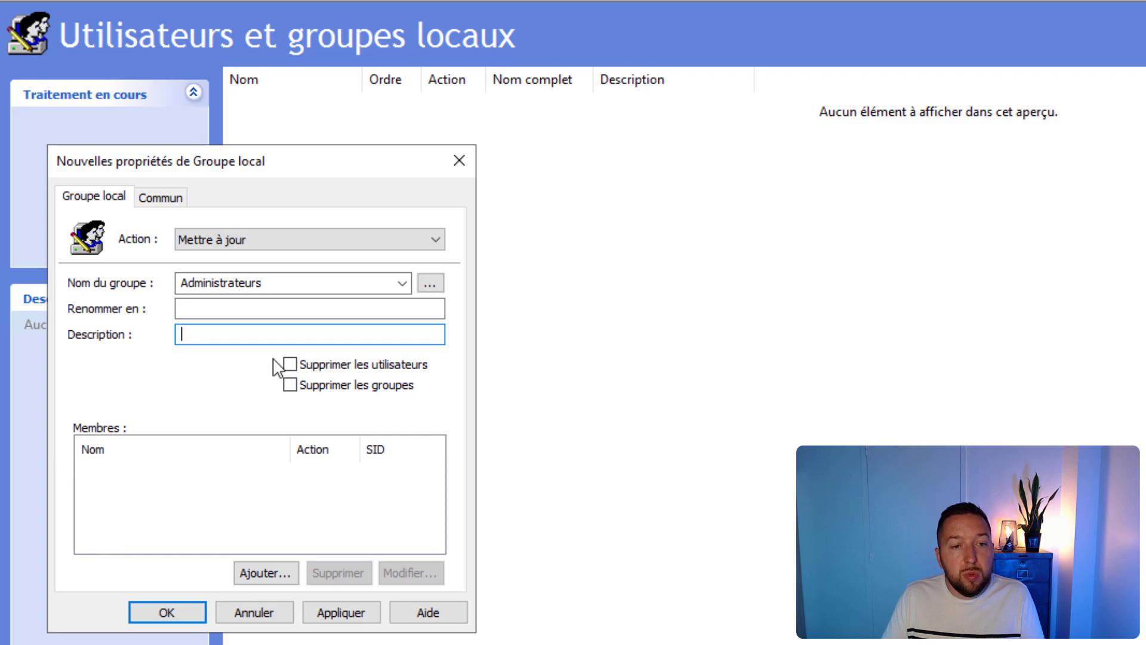
Step: Find the domain group GDL-Admins-PC in the directory and add it as a member of the local group item
{"action": "left_click", "coordinate": [281, 570]}
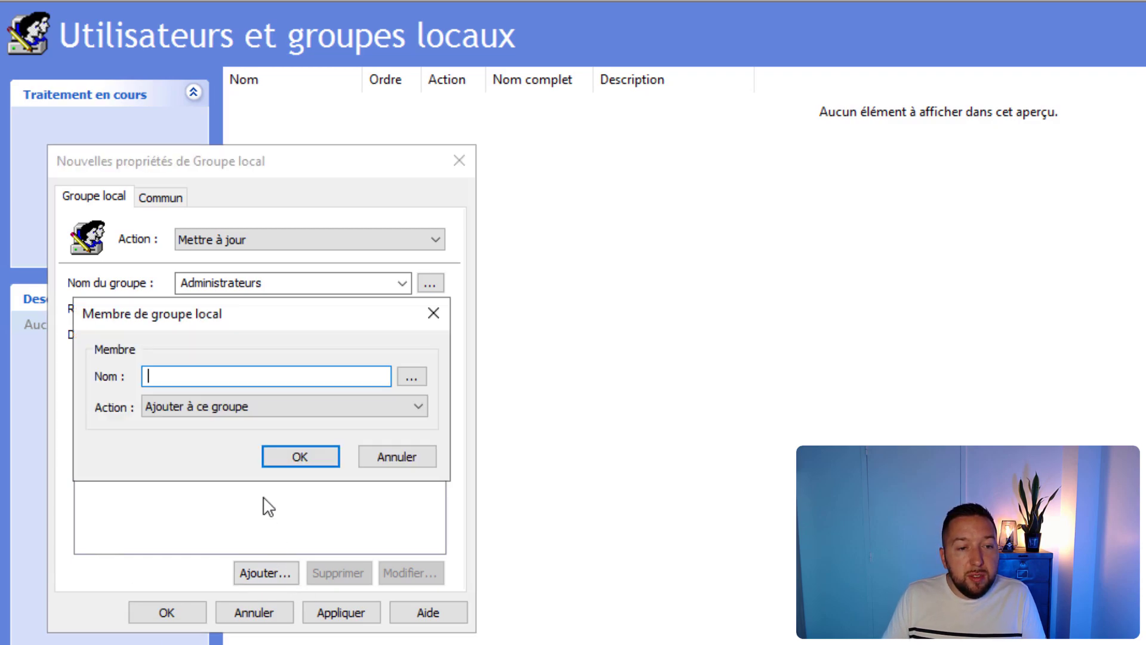
{"action": "left_click", "coordinate": [411, 378]}
{"action": "type", "text": "GDL-"}
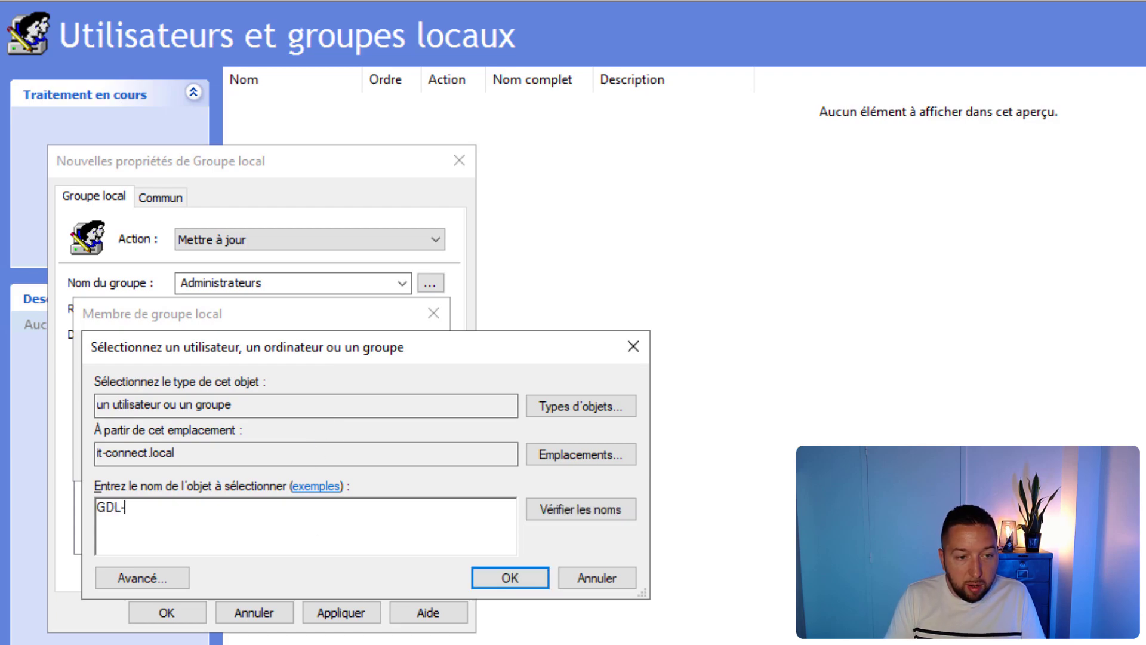
{"action": "key", "text": "Return"}
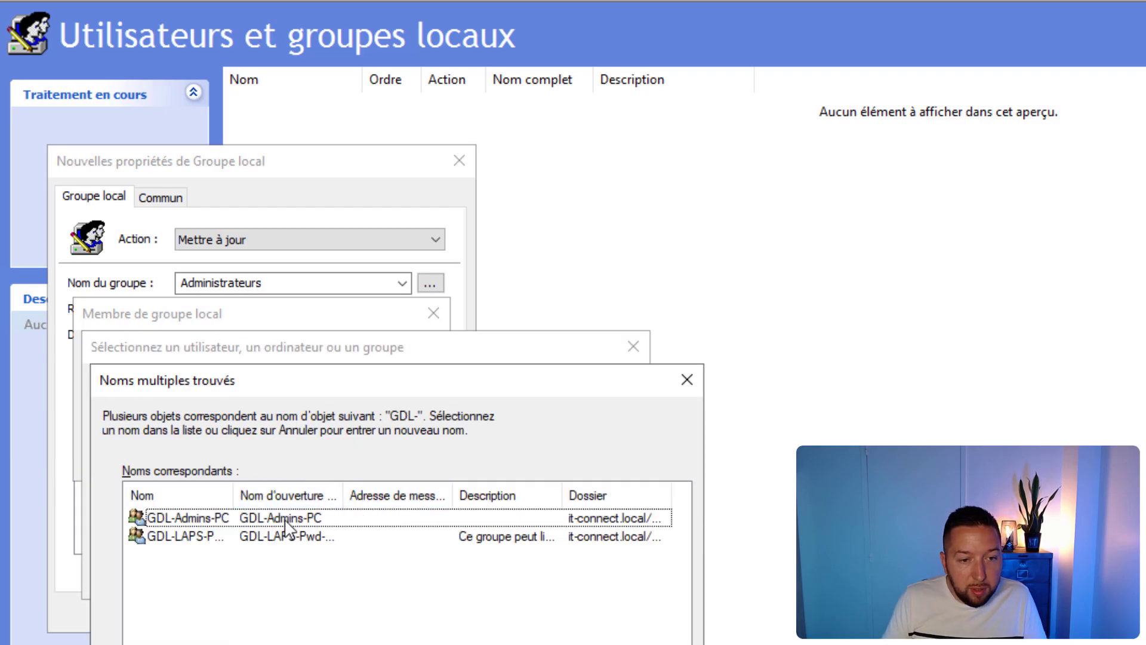
{"action": "double_click", "coordinate": [179, 517]}
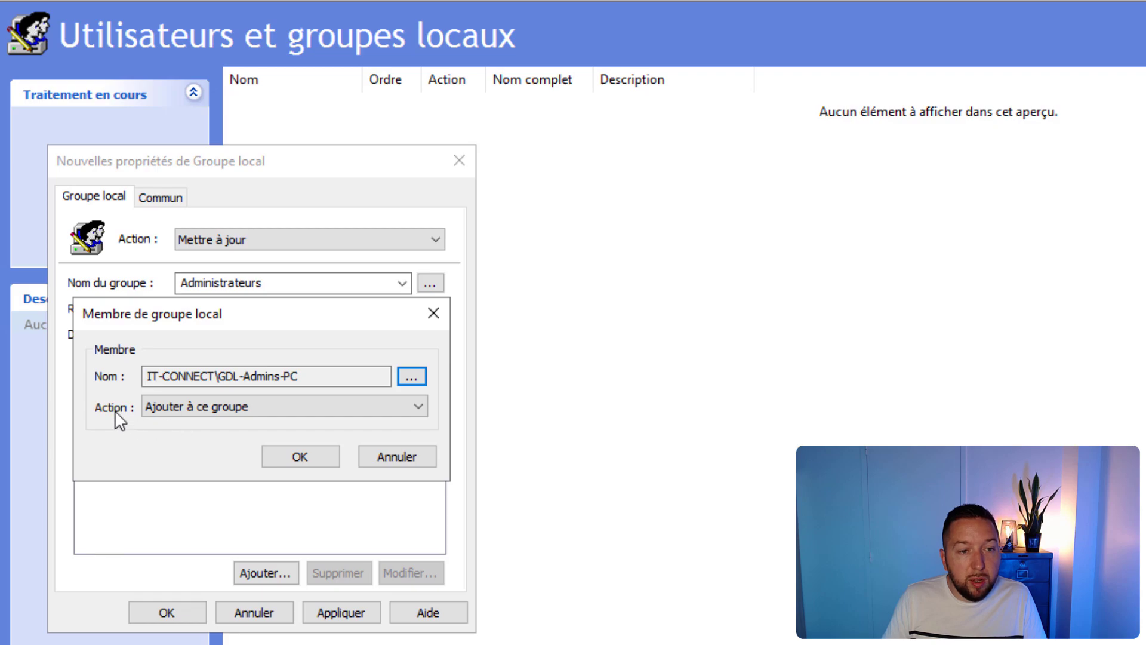
{"action": "left_click", "coordinate": [300, 457]}
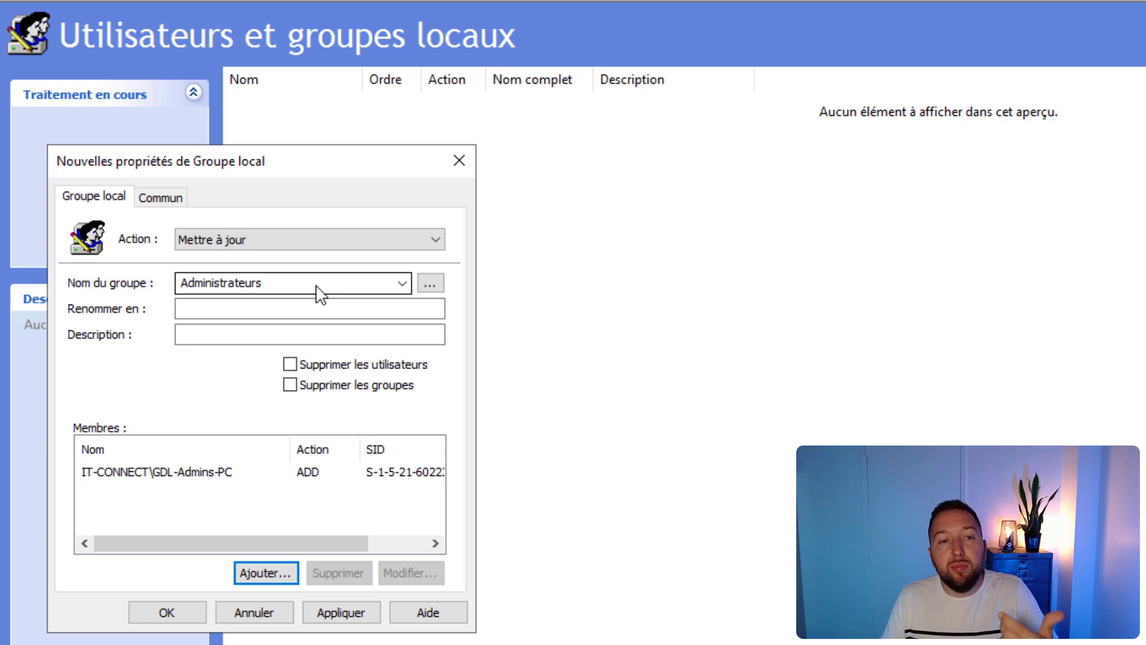
Step: Enable Supprimer les utilisateurs and Supprimer les groupes, and save the item with Administrateur added as a second member
{"action": "left_click", "coordinate": [350, 364]}
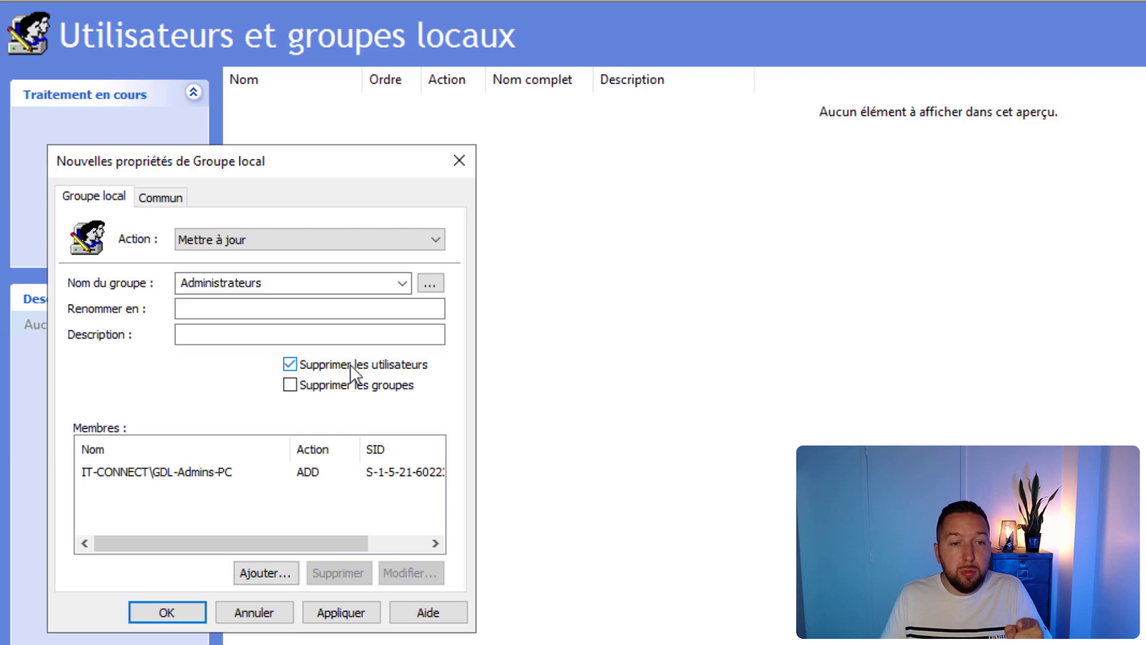
{"action": "left_click", "coordinate": [351, 387]}
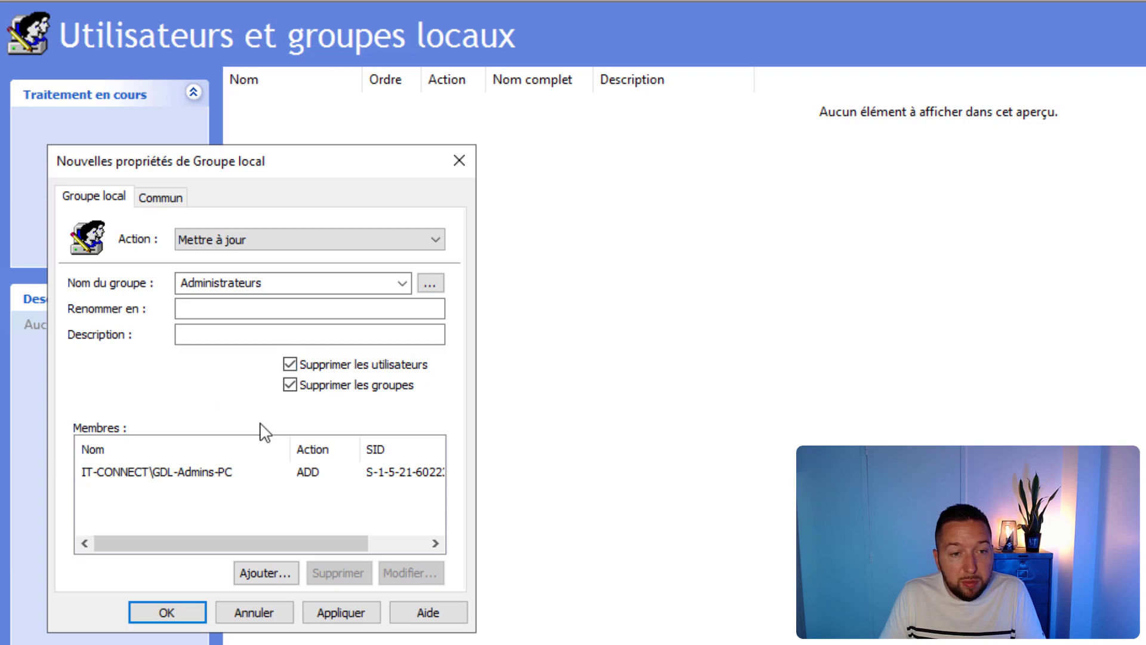
{"action": "left_click", "coordinate": [257, 572]}
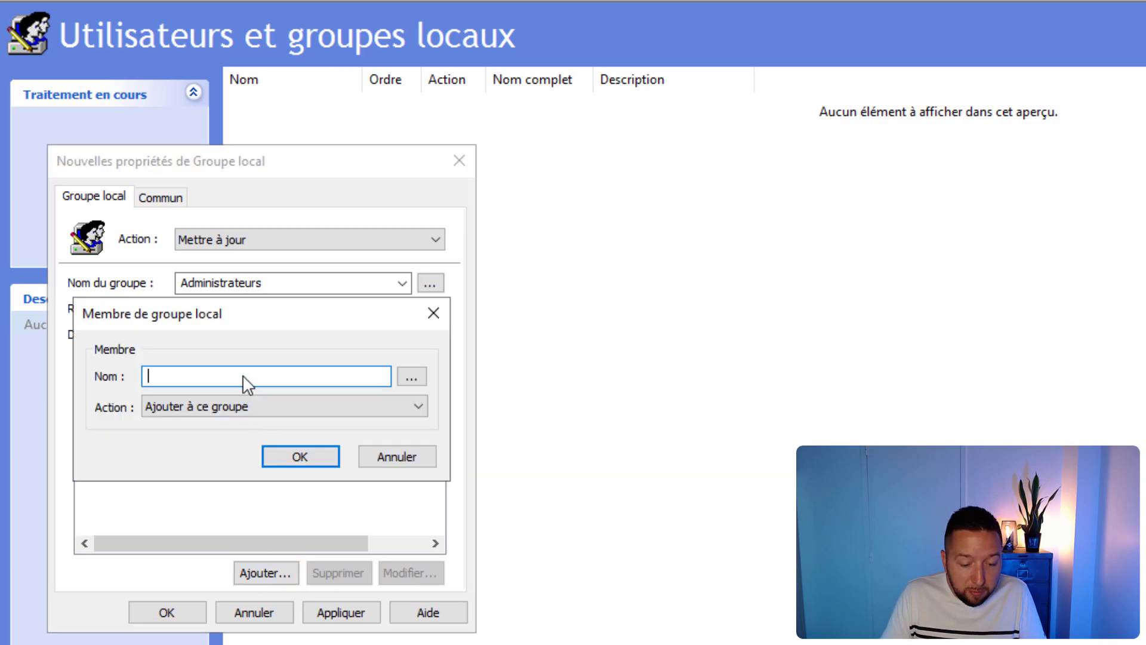
{"action": "type", "text": "Administrateur"}
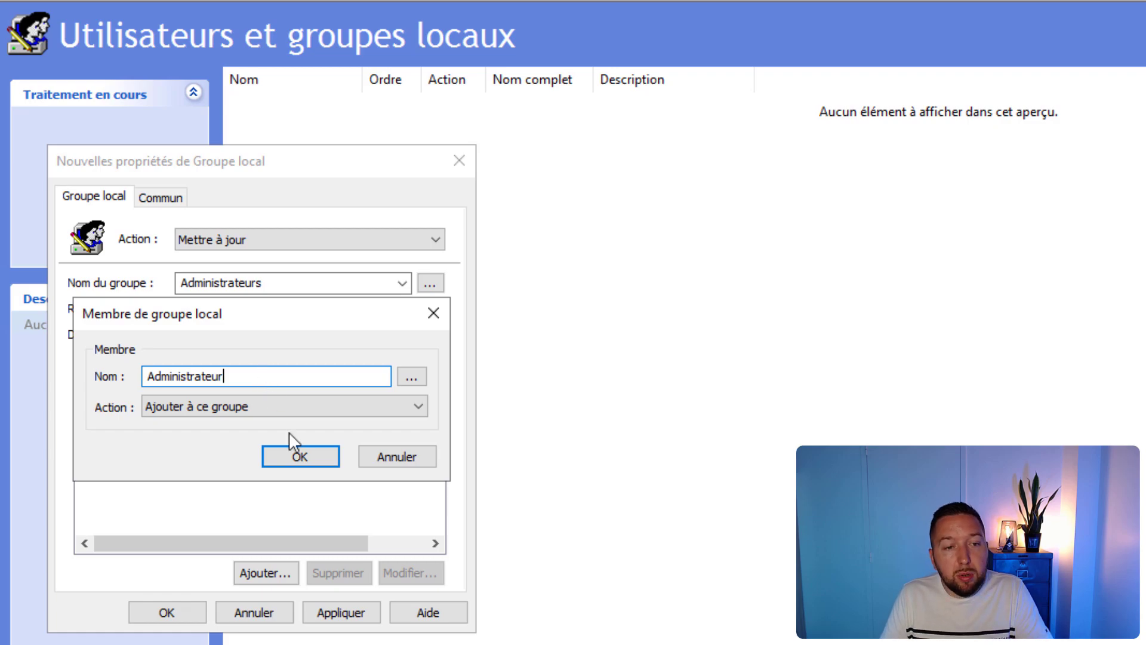
{"action": "left_click", "coordinate": [299, 459]}
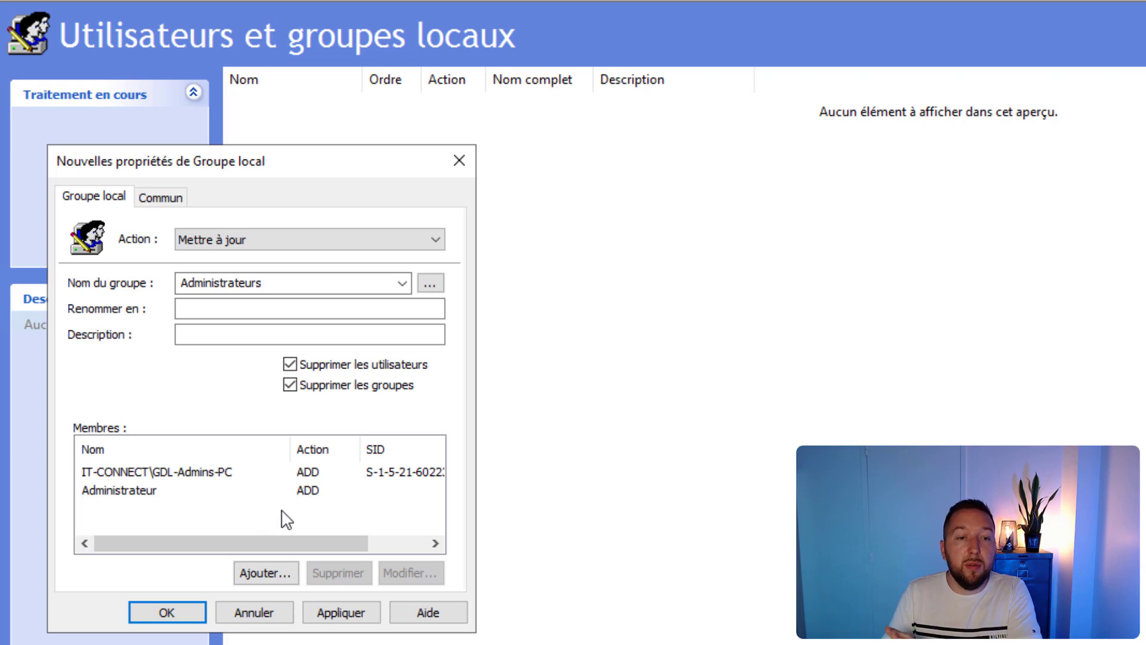
{"action": "left_click", "coordinate": [197, 476]}
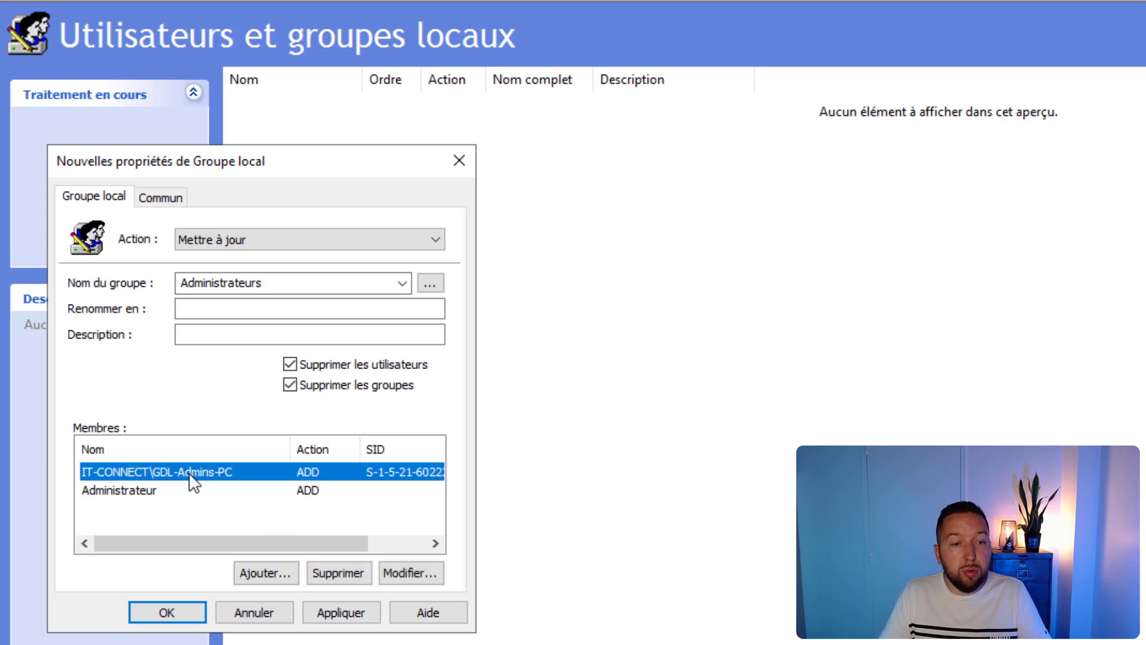
{"action": "left_click", "coordinate": [175, 487]}
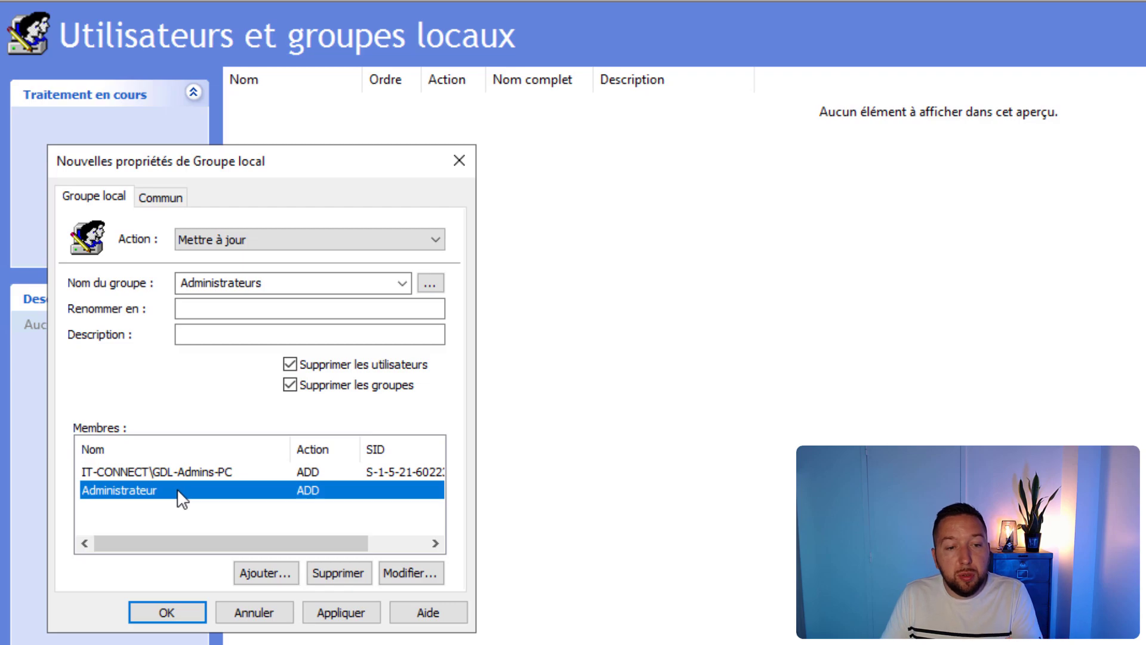
{"action": "left_click", "coordinate": [319, 615]}
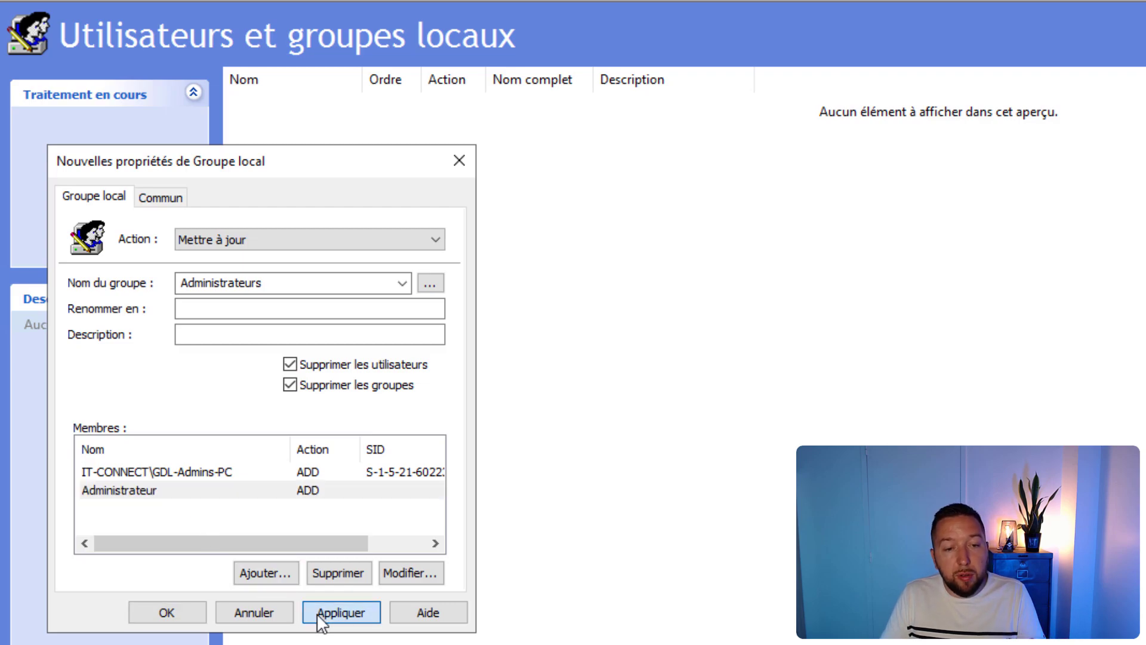
{"action": "left_click", "coordinate": [166, 613]}
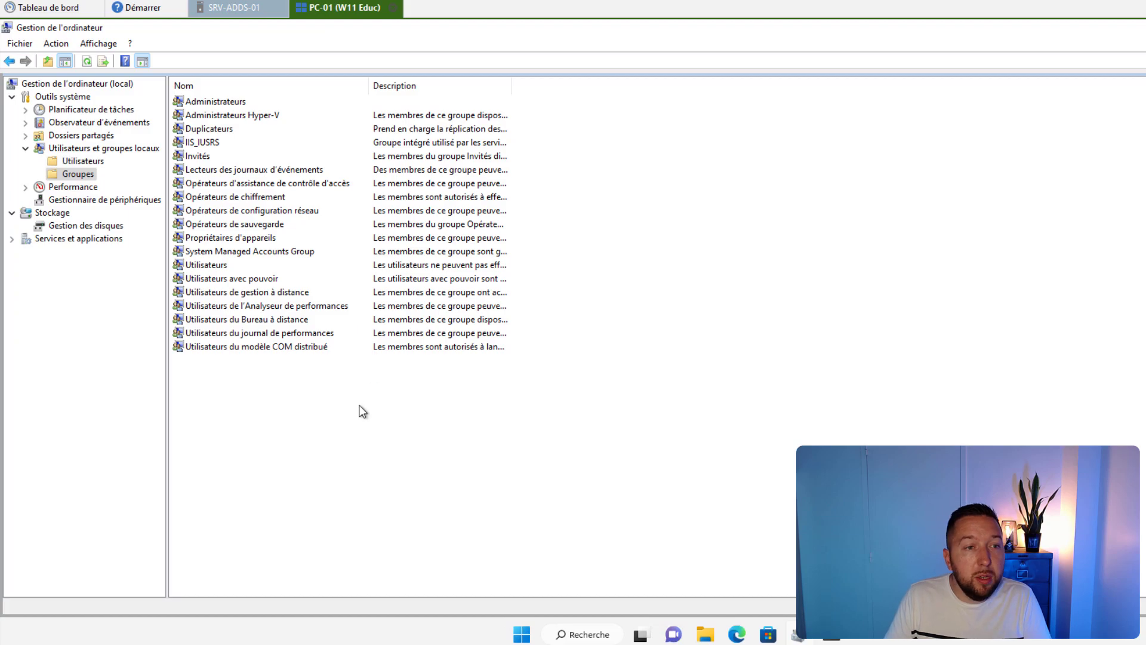
Step: On PC-01, examine the current members of the local Administrateurs group in Computer Management
{"action": "left_click", "coordinate": [212, 103]}
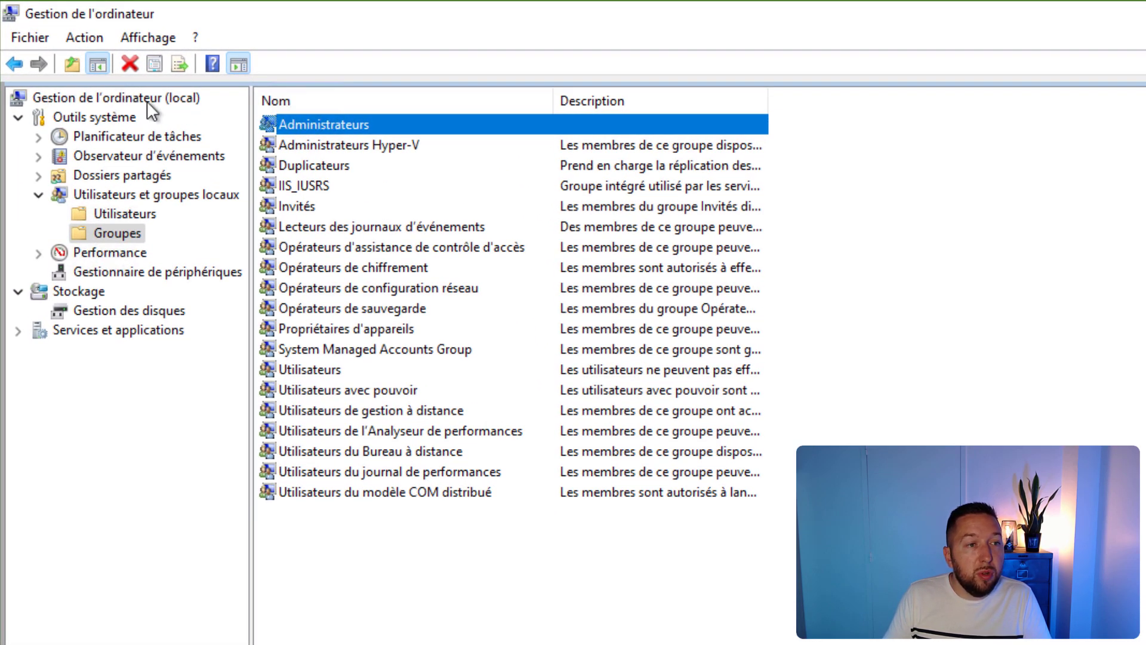
{"action": "double_click", "coordinate": [360, 128]}
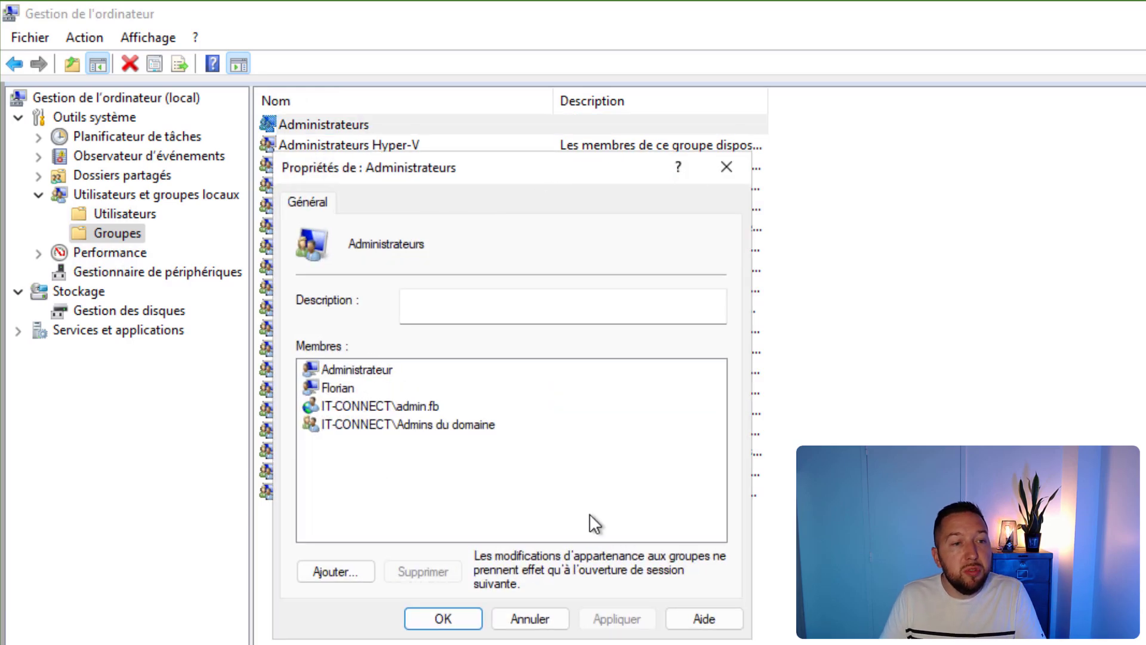
{"action": "left_click", "coordinate": [364, 372]}
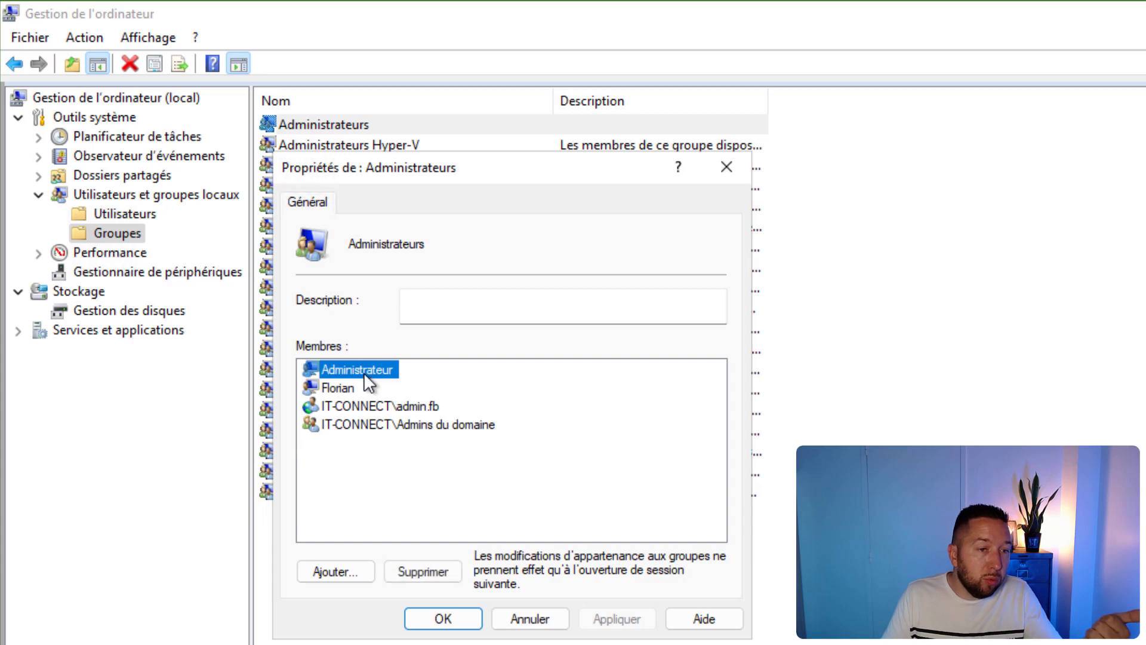
Step: Review the local and domain accounts individually in the Administrateurs group's member list
{"action": "left_click", "coordinate": [343, 388]}
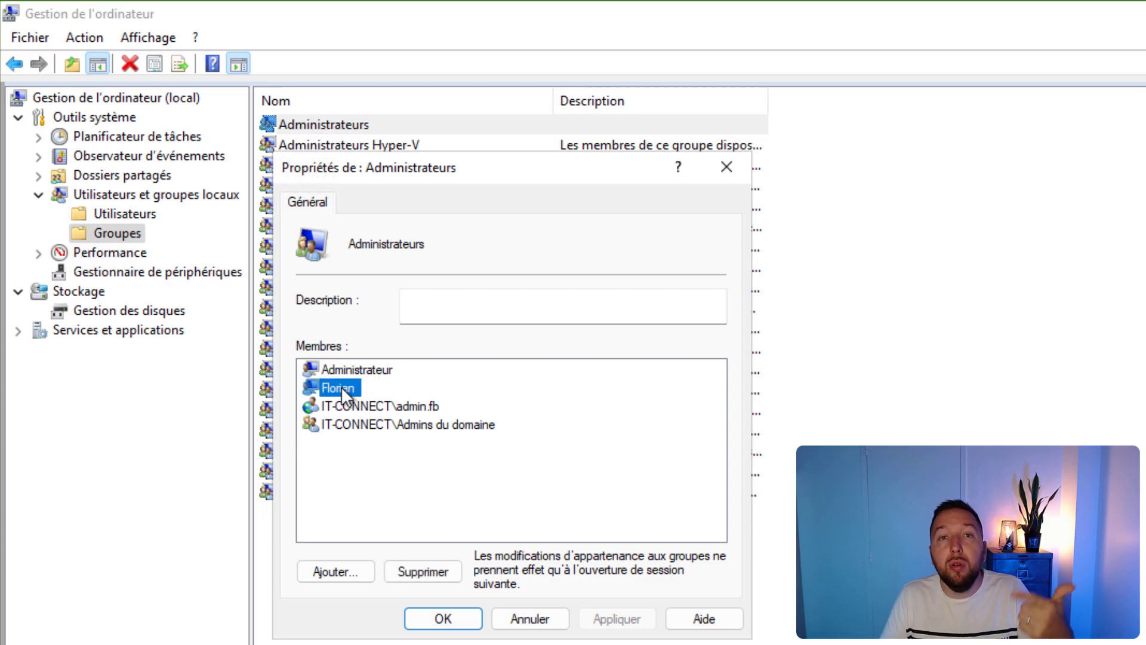
{"action": "left_click", "coordinate": [372, 406]}
{"action": "left_click", "coordinate": [412, 424]}
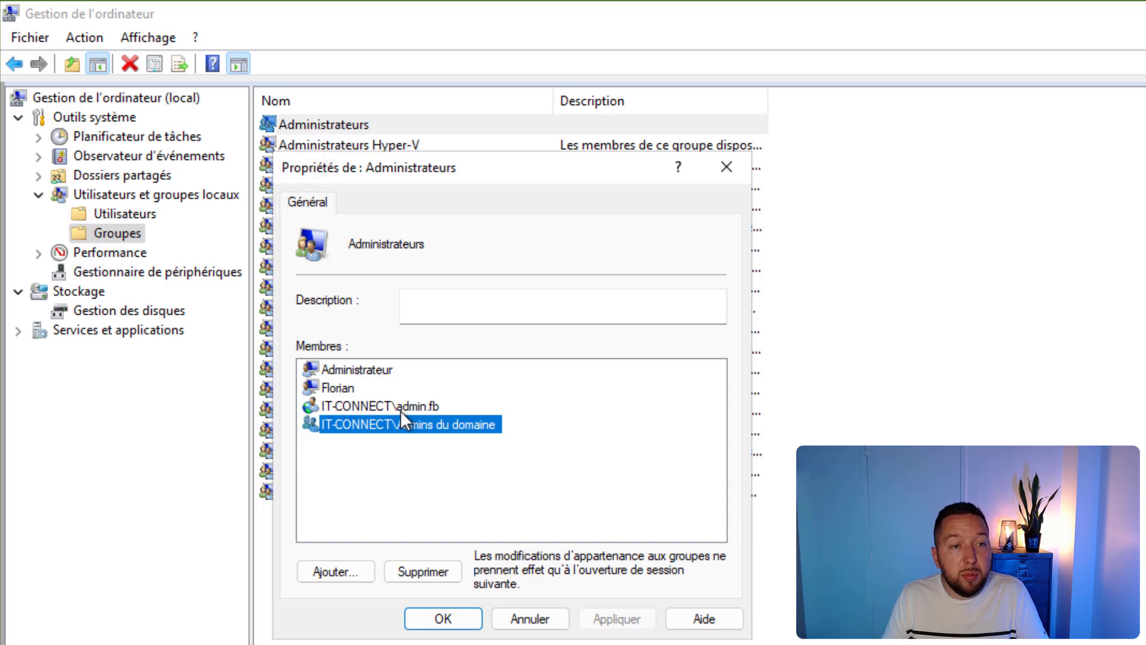
{"action": "left_click", "coordinate": [468, 465]}
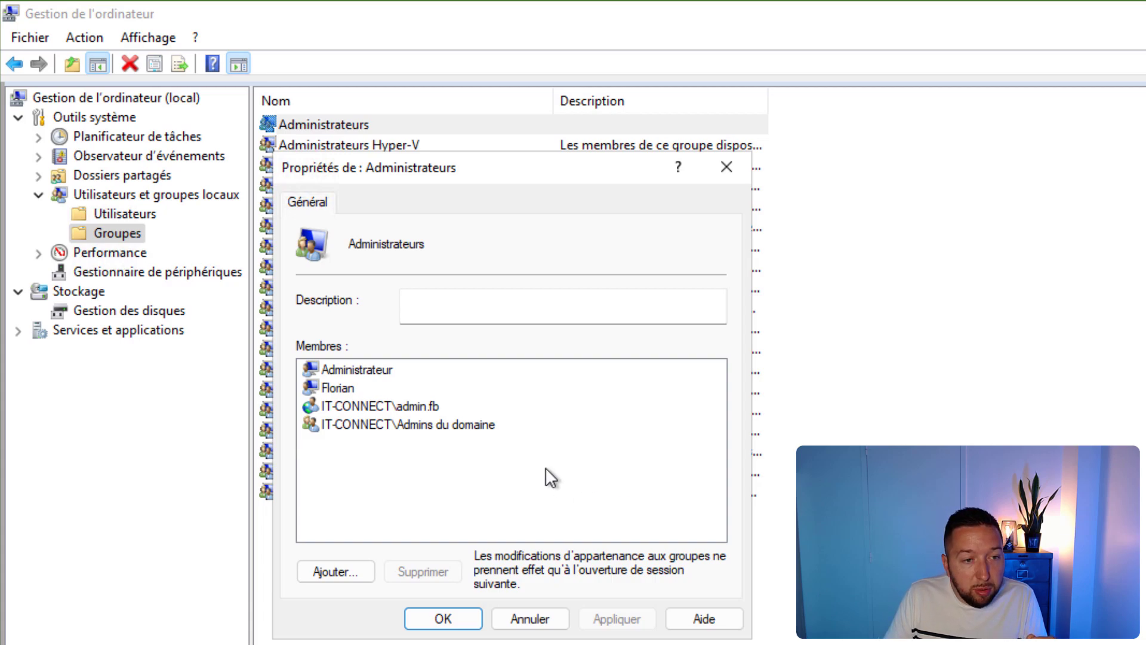
Step: Force a Group Policy update on PC-01 by running gpupdate /force in an administrator PowerShell session
{"action": "key", "text": "super+x"}
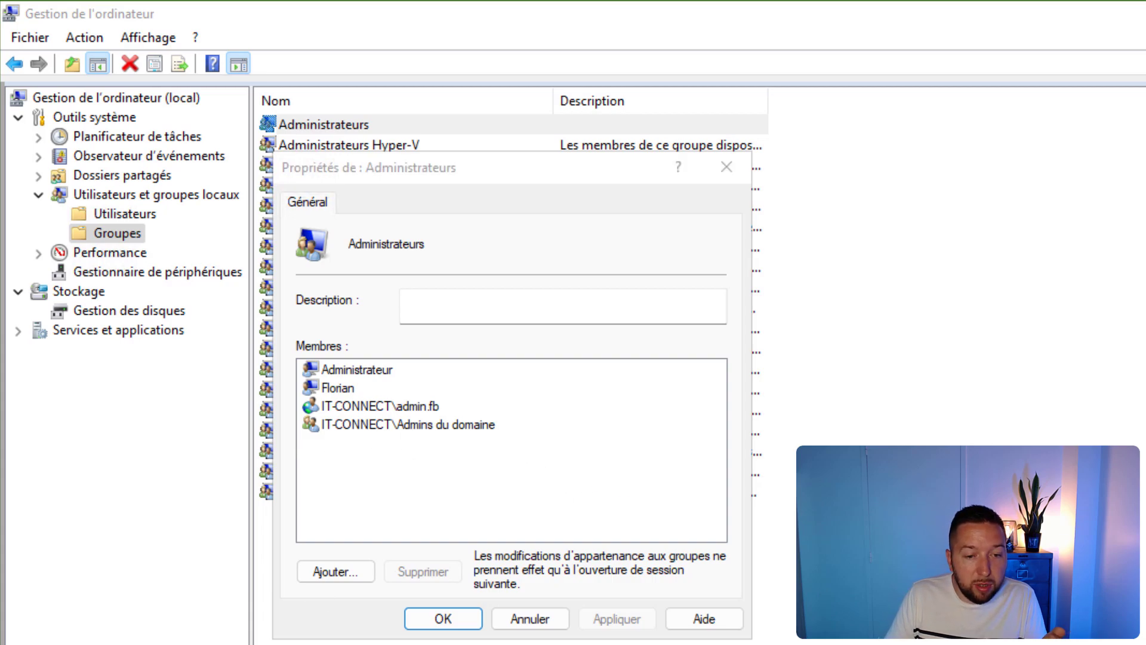
{"action": "left_click", "coordinate": [789, 628]}
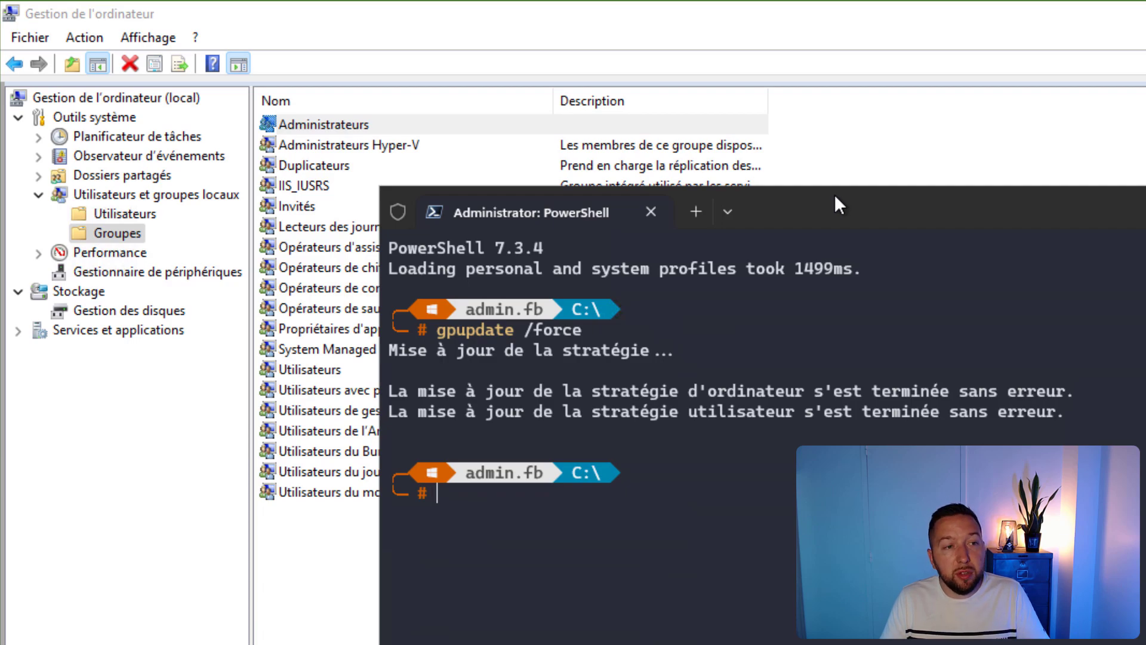
Step: Reopen the properties of the local Administrateurs group and check its members following the policy update
{"action": "right_click", "coordinate": [317, 552]}
{"action": "double_click", "coordinate": [315, 124]}
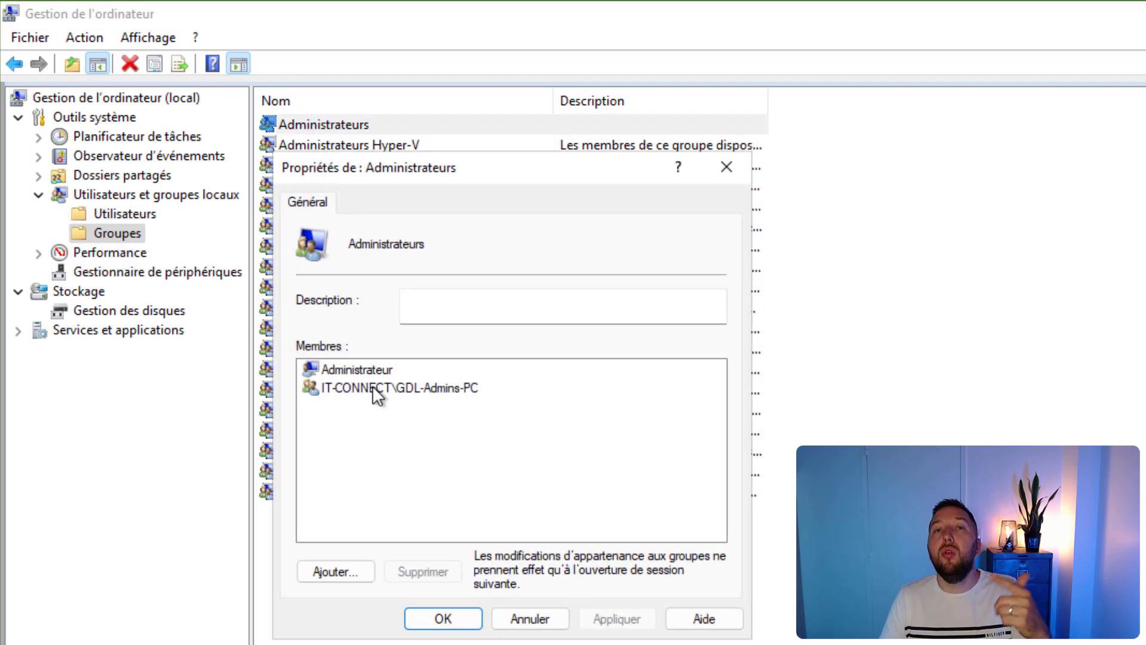
{"action": "left_click", "coordinate": [374, 369]}
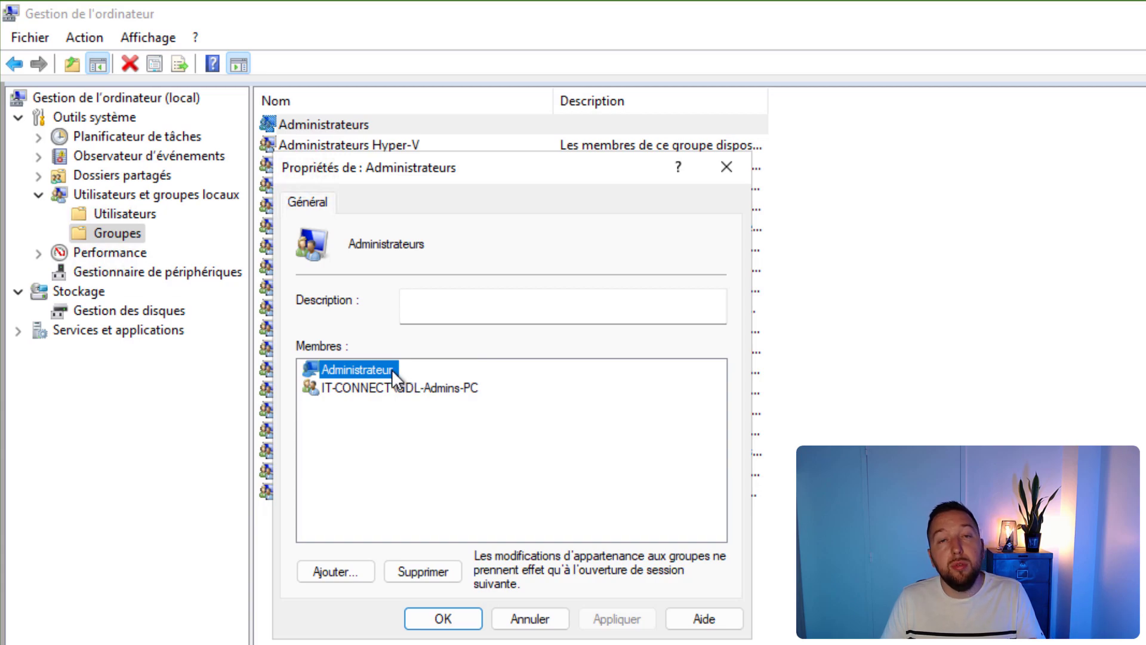
{"action": "left_click", "coordinate": [394, 390]}
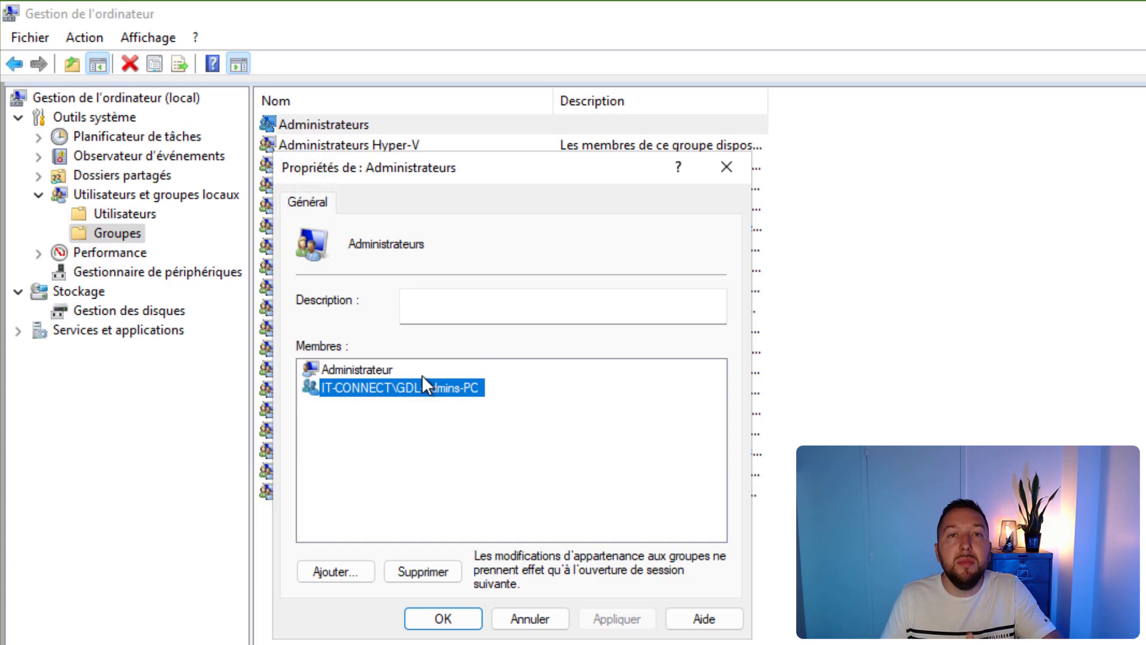
{"action": "left_click", "coordinate": [372, 369]}
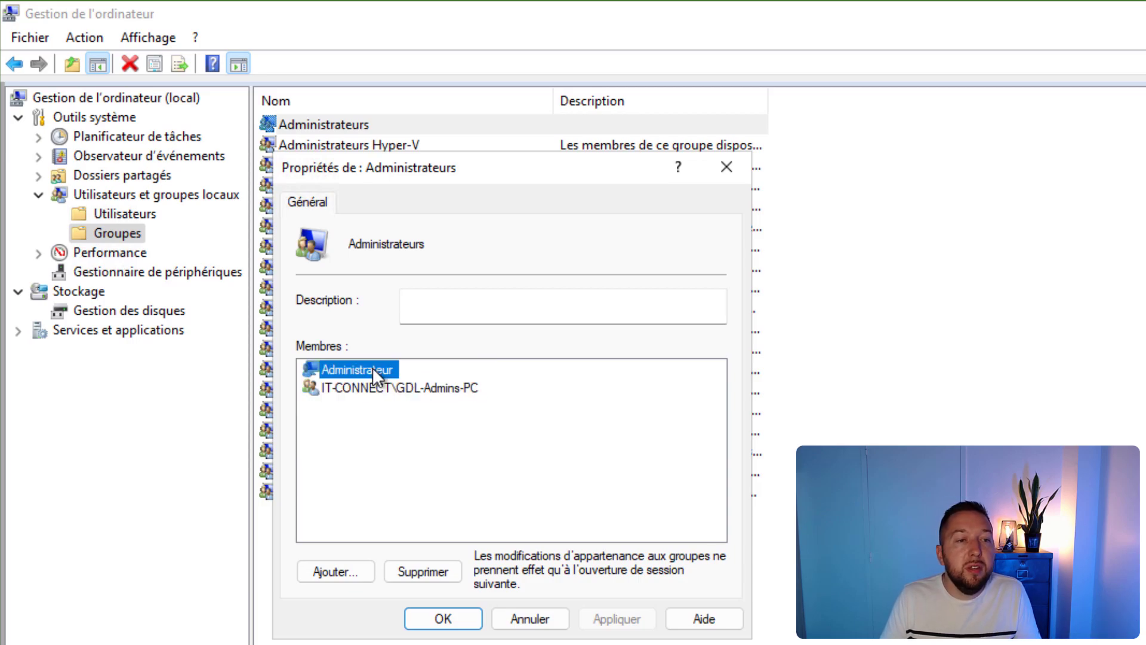